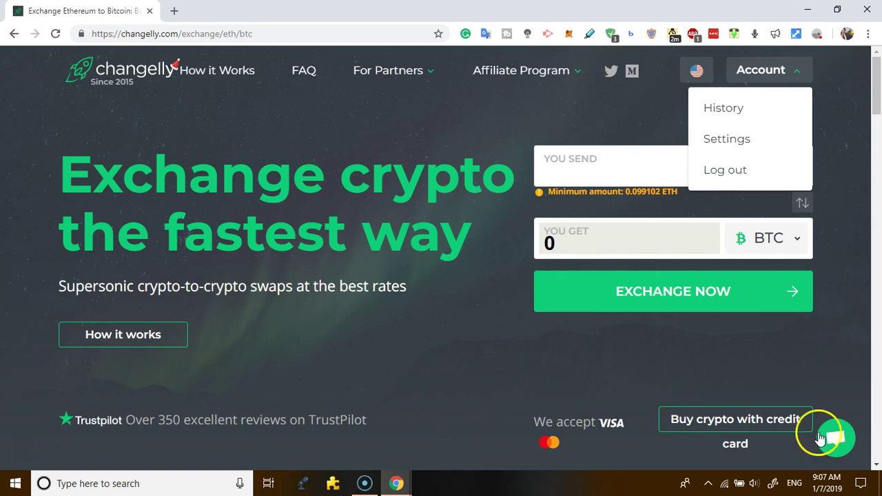
# Look through the account options menu, then close it.
pyautogui.click(874, 437)
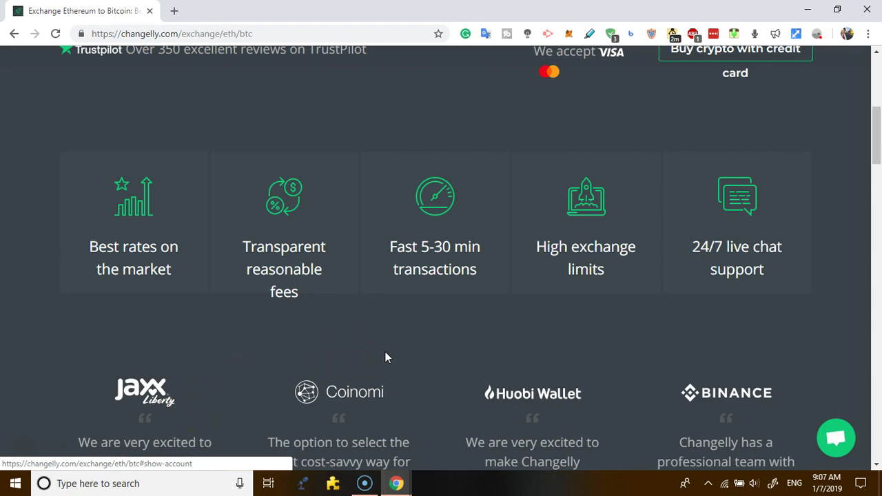
pyautogui.click(877, 83)
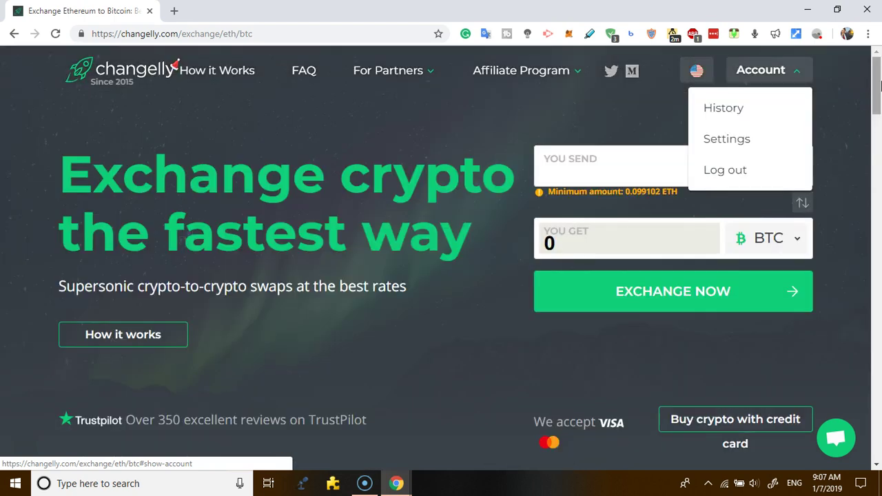
pyautogui.click(450, 146)
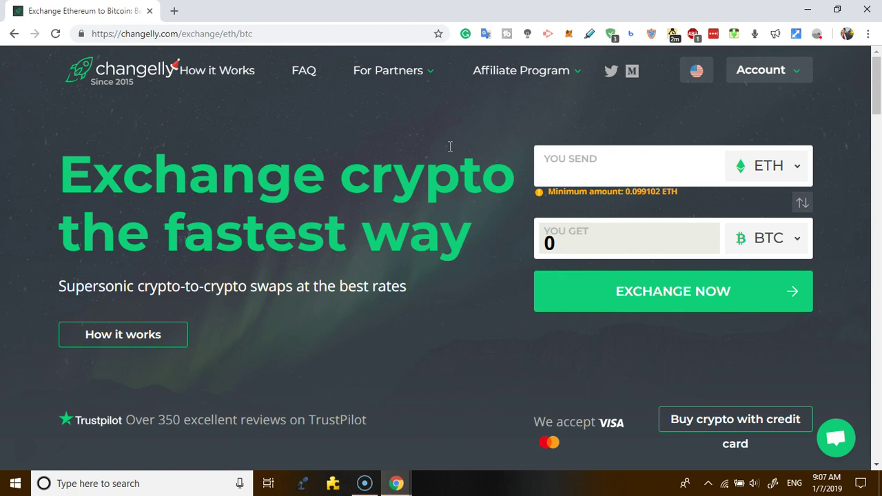
pyautogui.click(798, 70)
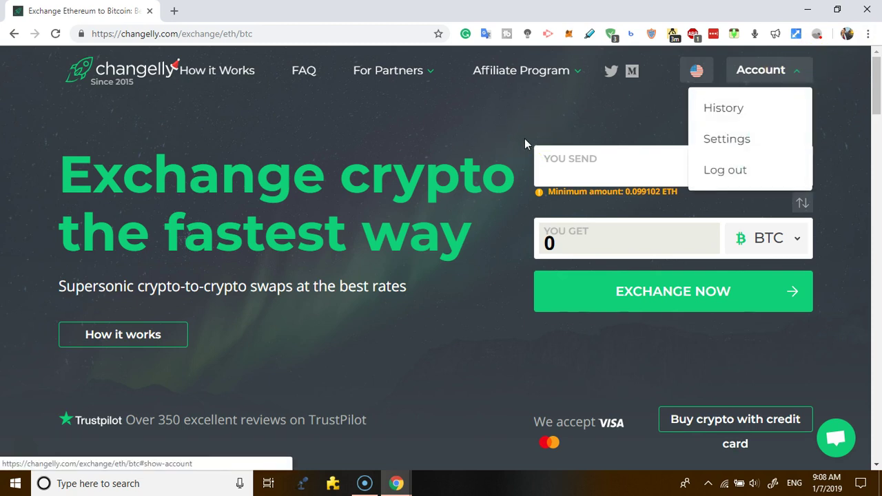
pyautogui.click(624, 206)
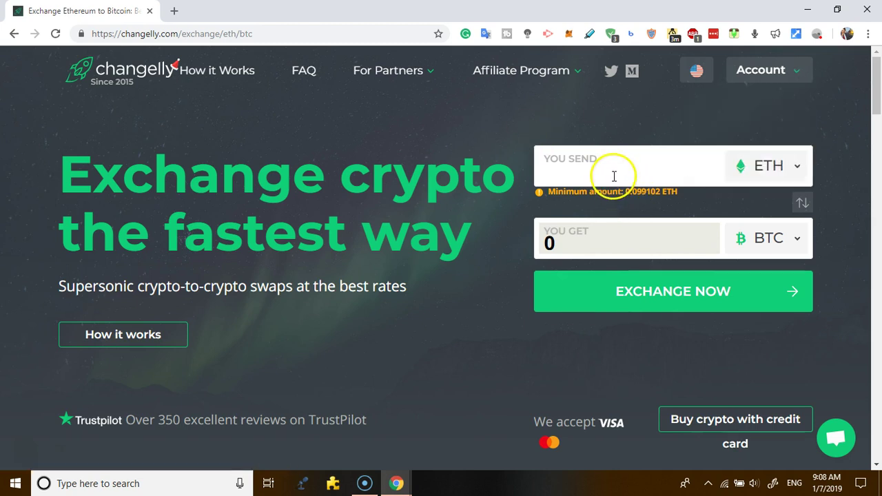
# Check the ETH and BTC currency lists and paste 0.43458427 ETH as the send amount.
pyautogui.click(787, 170)
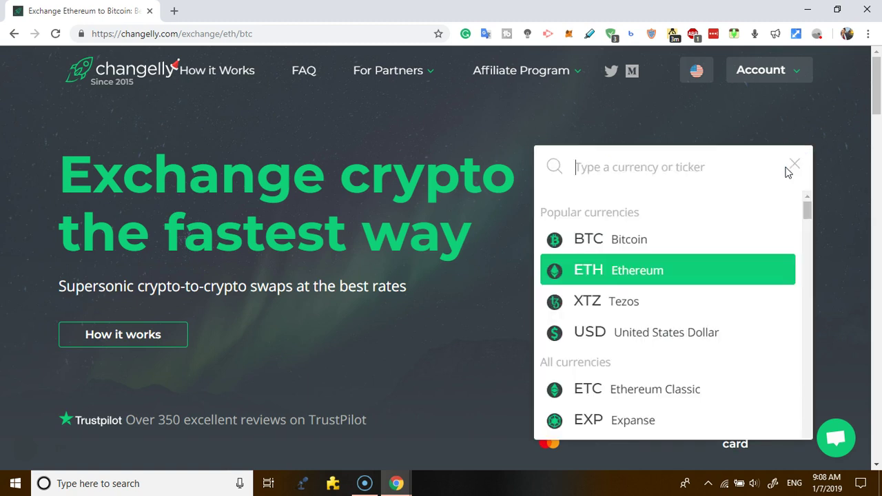
pyautogui.click(636, 125)
pyautogui.click(608, 168)
pyautogui.click(773, 240)
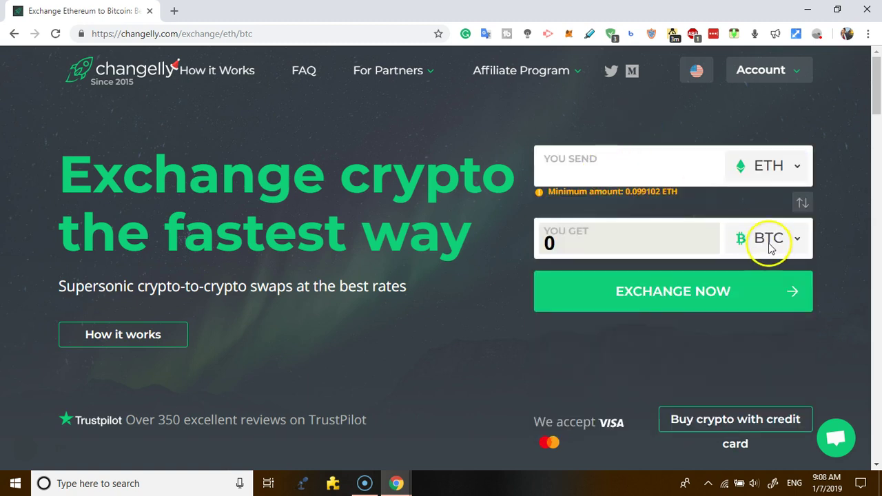
pyautogui.click(791, 247)
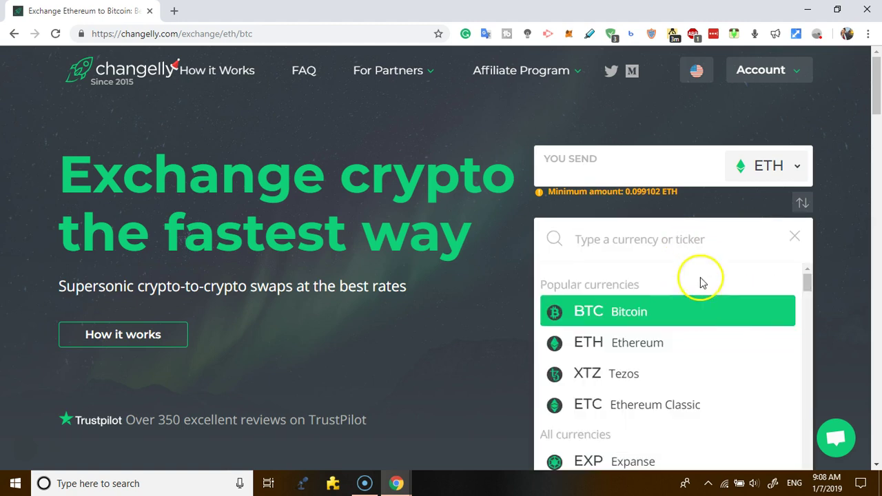
pyautogui.click(617, 159)
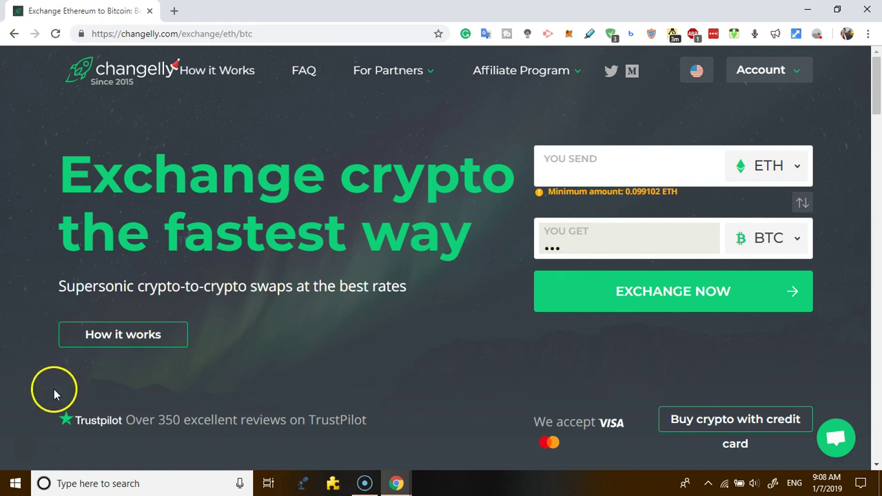
pyautogui.write('0.43458427')
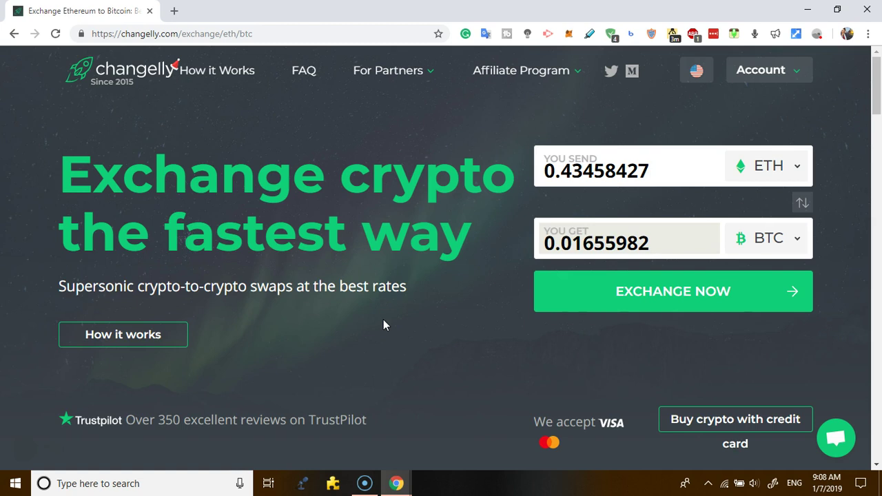
# Start the exchange at 1 ETH = 0.03829645 BTC and close the cookie notice.
pyautogui.click(680, 287)
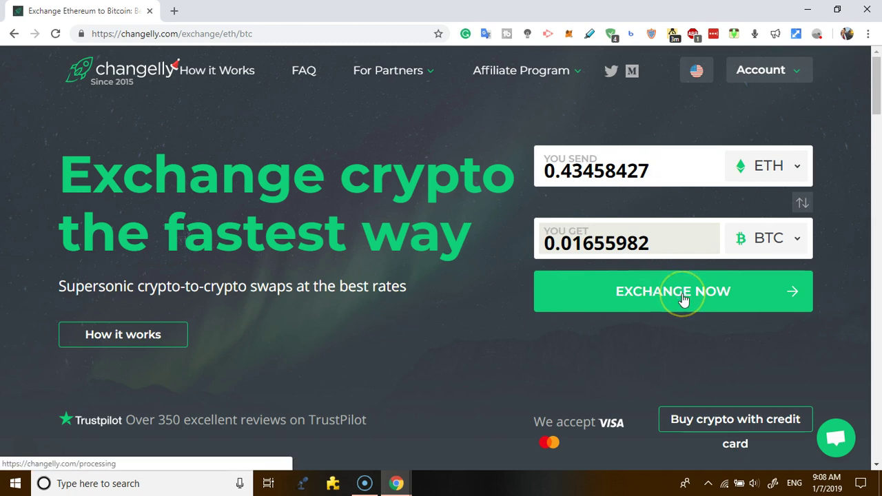
pyautogui.rightClick(683, 294)
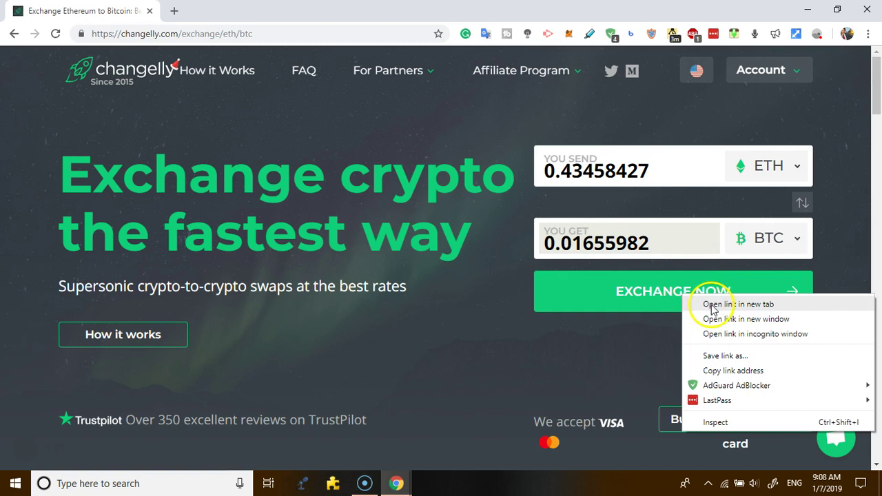
pyautogui.click(651, 292)
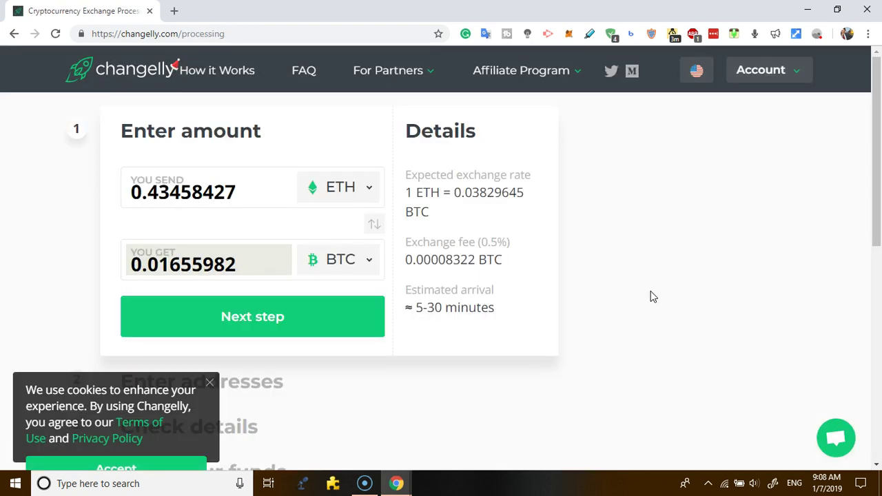
pyautogui.click(211, 383)
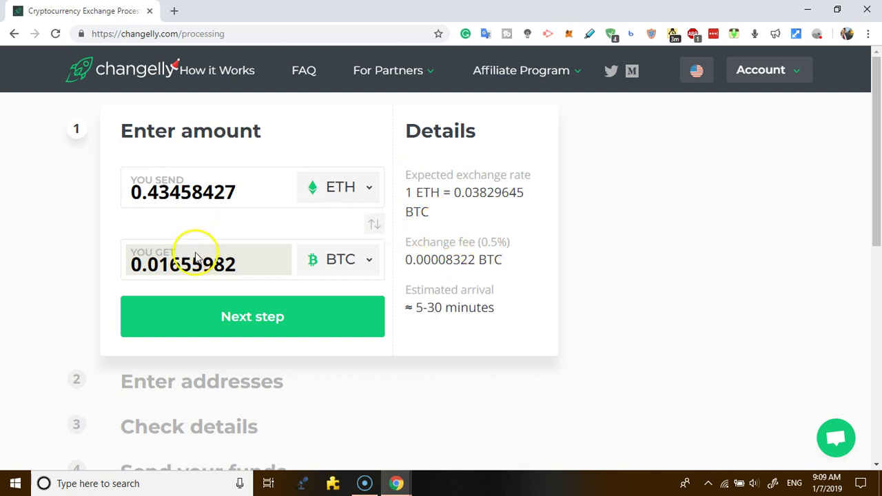
# Paste the BTC wallet address as the destination and continue to Check details.
pyautogui.click(258, 321)
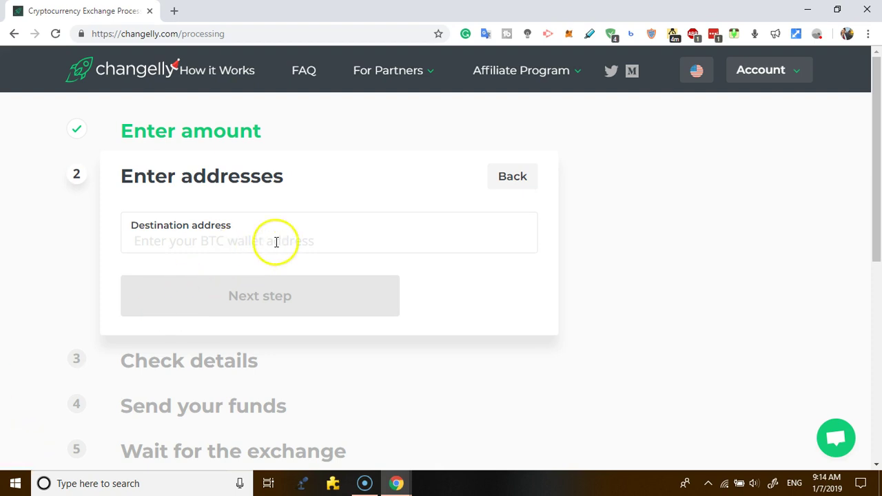
pyautogui.click(276, 242)
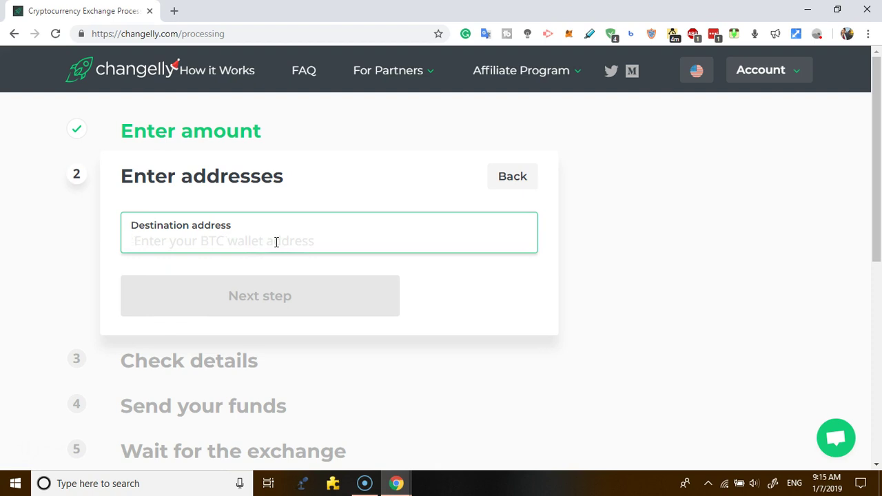
pyautogui.write('1QEzgGw9cQDRqkkeLkdCBD8deM62gW3oJB')
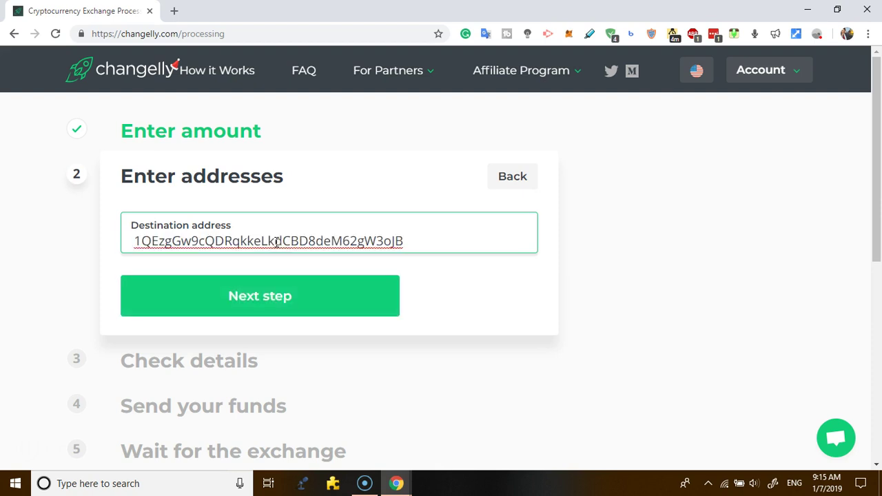
pyautogui.click(323, 294)
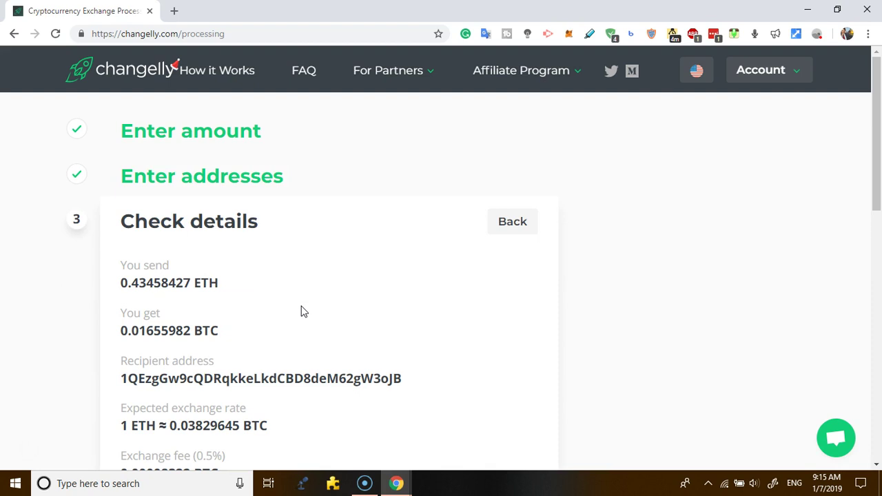
# Review the sent and received amounts, recipient address and fees, then confirm the exchange.
pyautogui.moveTo(120, 282); pyautogui.dragTo(190, 286)
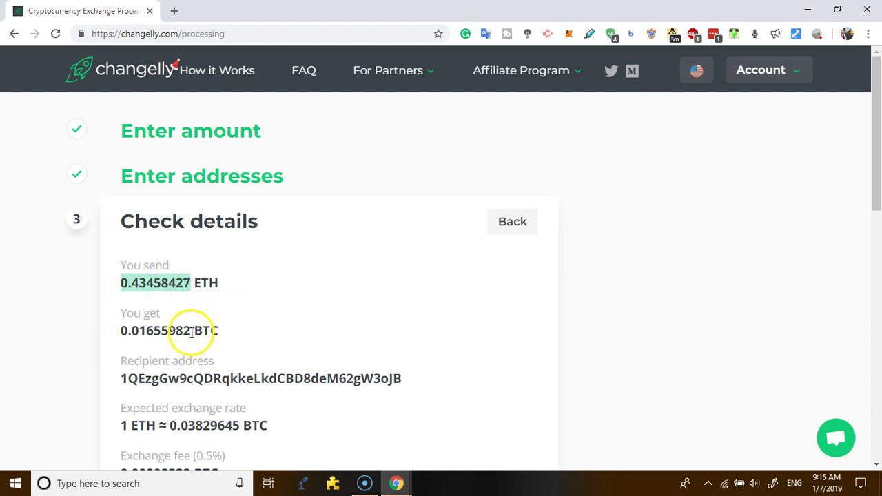
pyautogui.moveTo(191, 332); pyautogui.dragTo(130, 333)
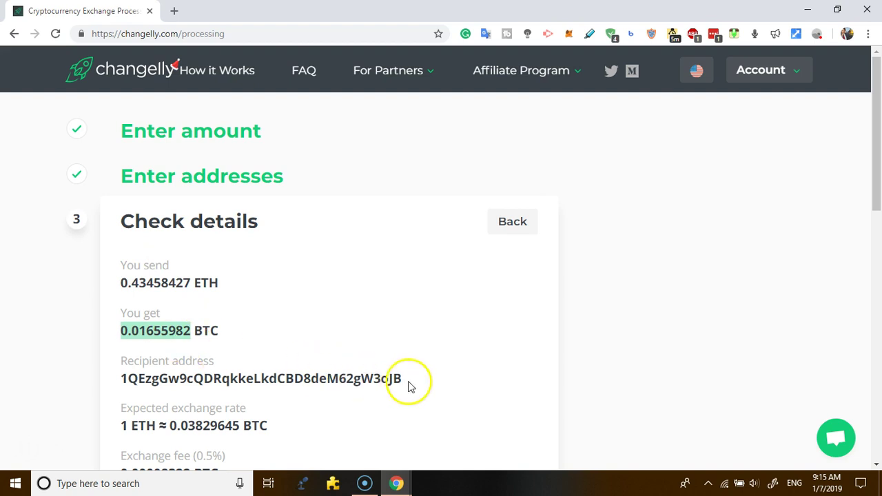
pyautogui.moveTo(407, 380); pyautogui.dragTo(121, 378)
pyautogui.hotkey('ctrl', 'c')
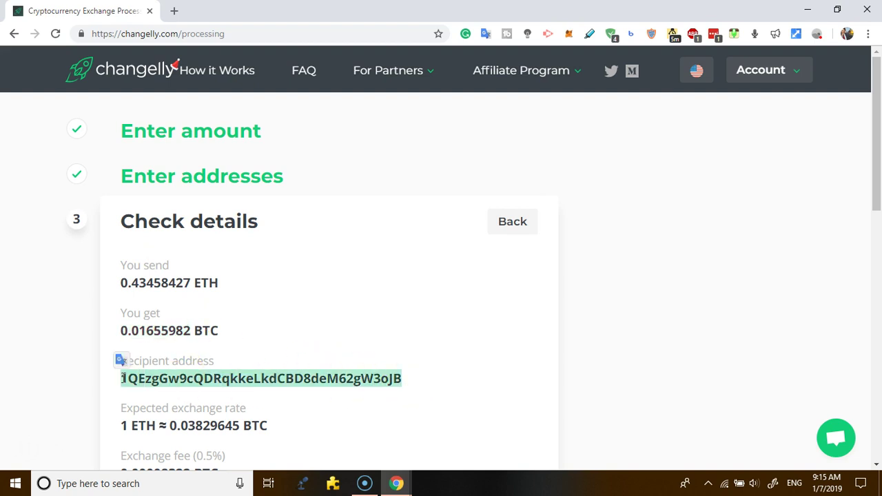
pyautogui.click(624, 372)
pyautogui.scroll(-3, 624, 372)
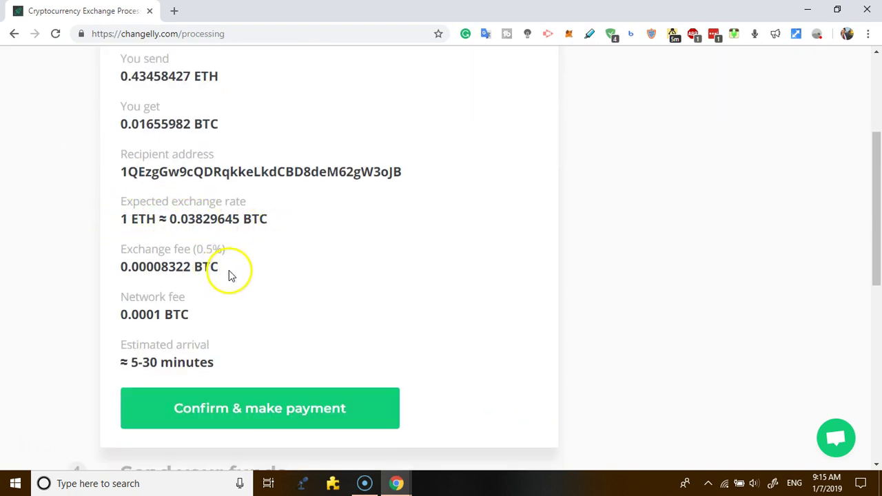
pyautogui.moveTo(230, 274); pyautogui.dragTo(121, 266)
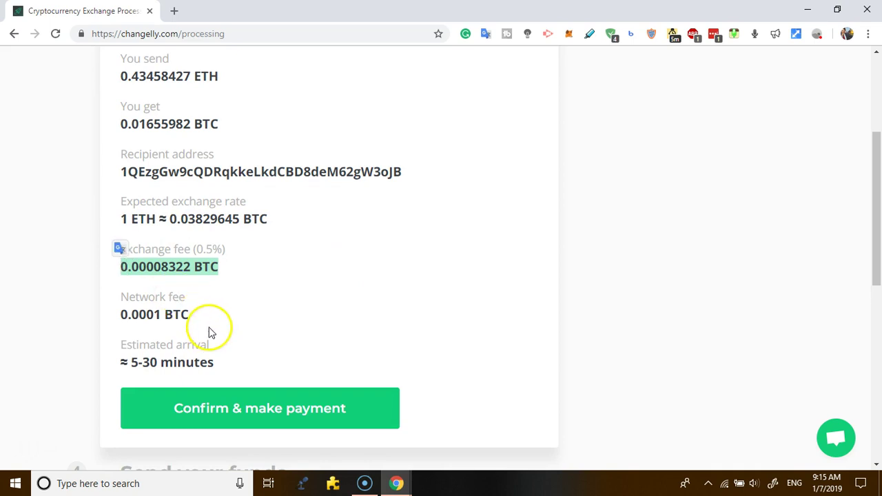
pyautogui.moveTo(211, 333); pyautogui.dragTo(136, 297)
pyautogui.click(224, 349)
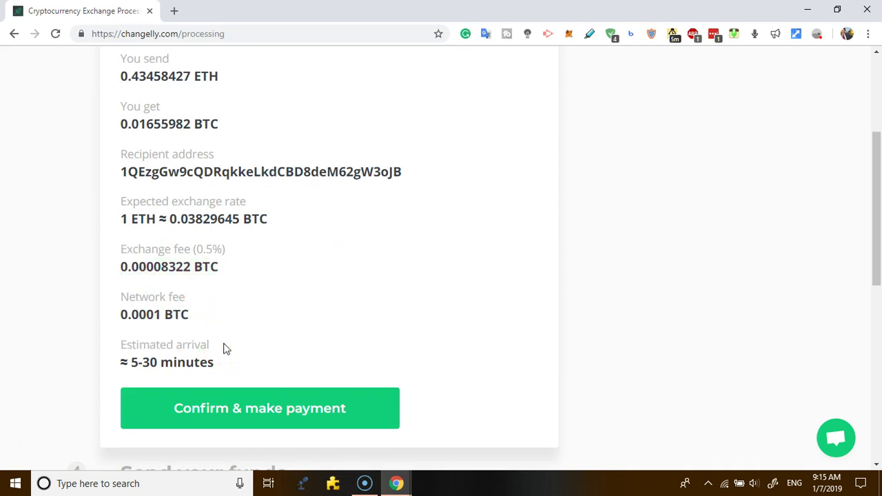
pyautogui.click(267, 407)
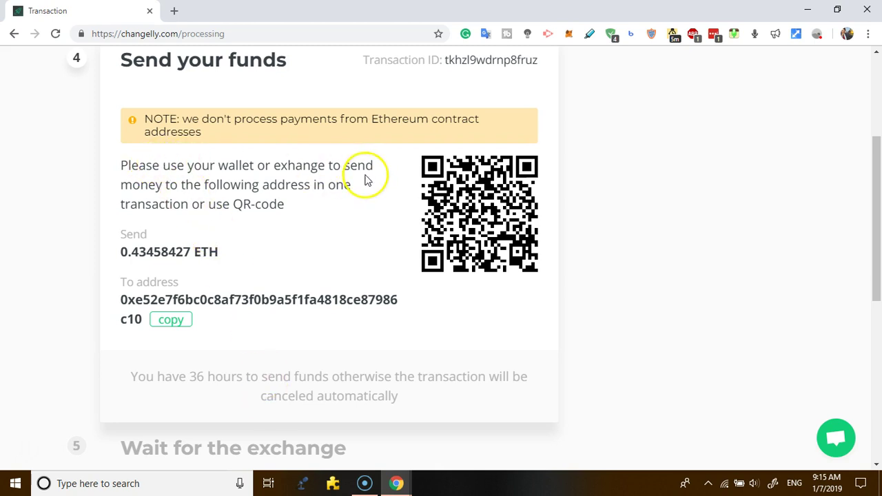
# Copy the ETH deposit address for the 0.43458427 ETH payment.
pyautogui.click(173, 324)
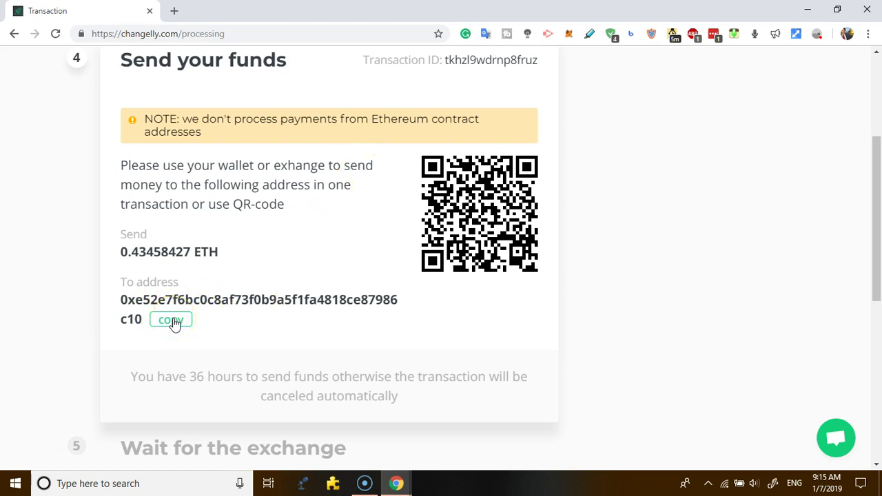
pyautogui.moveTo(177, 276)
pyautogui.mouseDown()
pyautogui.moveTo(122, 256)
pyautogui.moveTo(175, 249)
pyautogui.mouseUp()
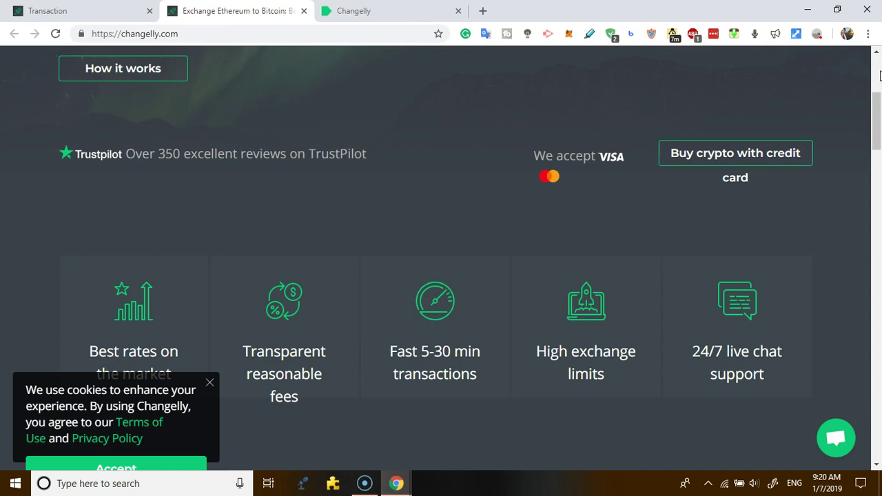
# Dismiss the cookie notice and scroll the homepage to the Integrate our API section.
pyautogui.click(210, 384)
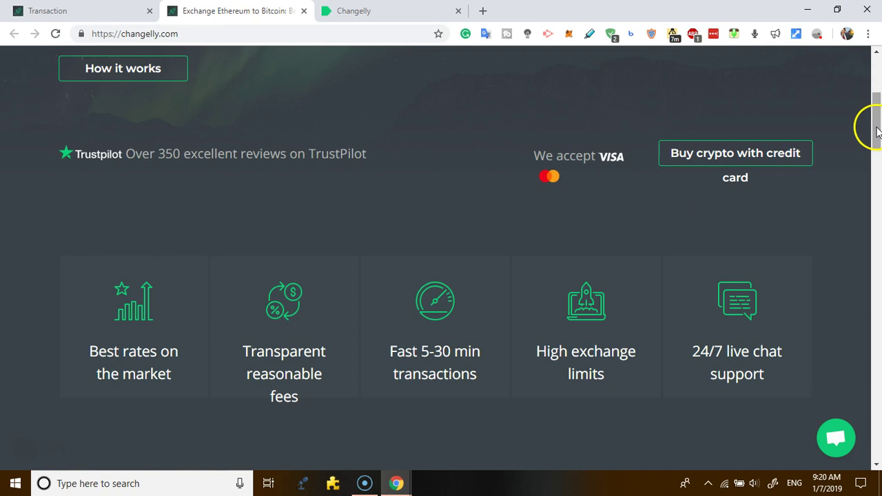
pyautogui.click(877, 242)
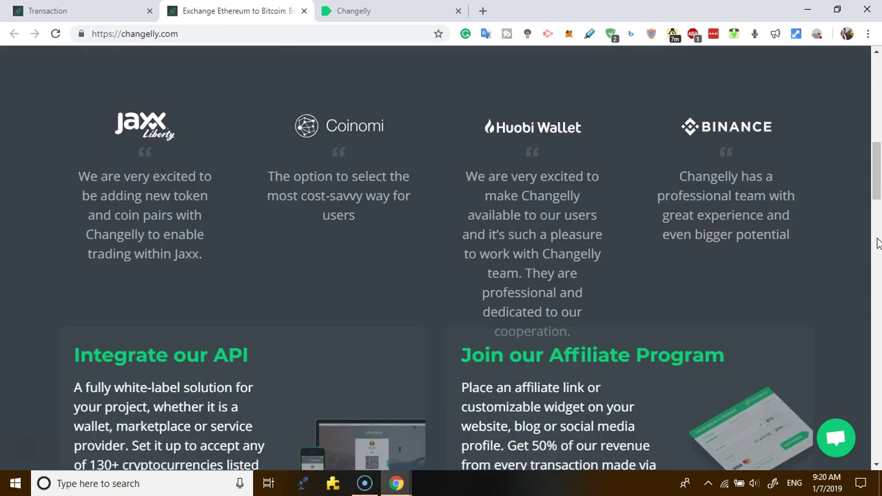
pyautogui.click(877, 243)
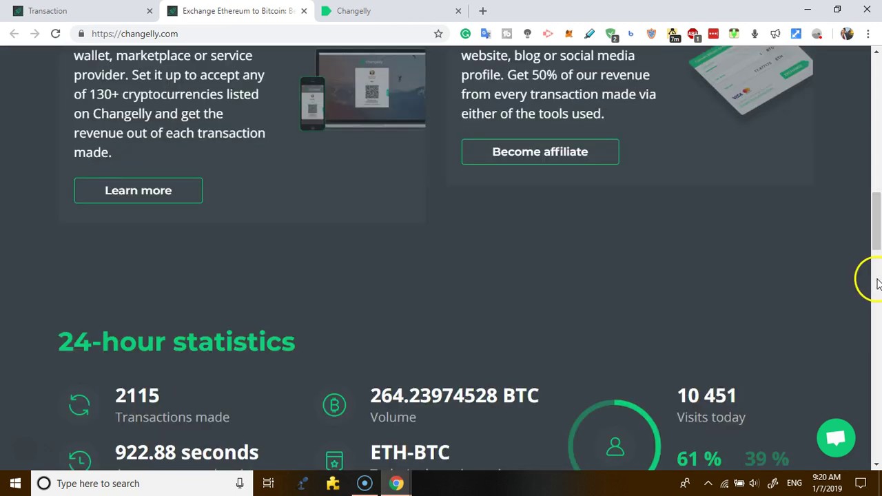
pyautogui.click(878, 466)
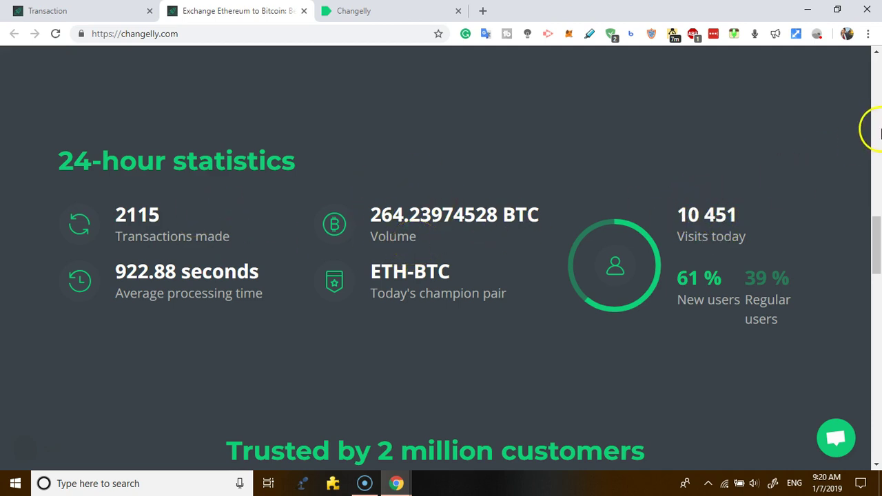
pyautogui.click(879, 131)
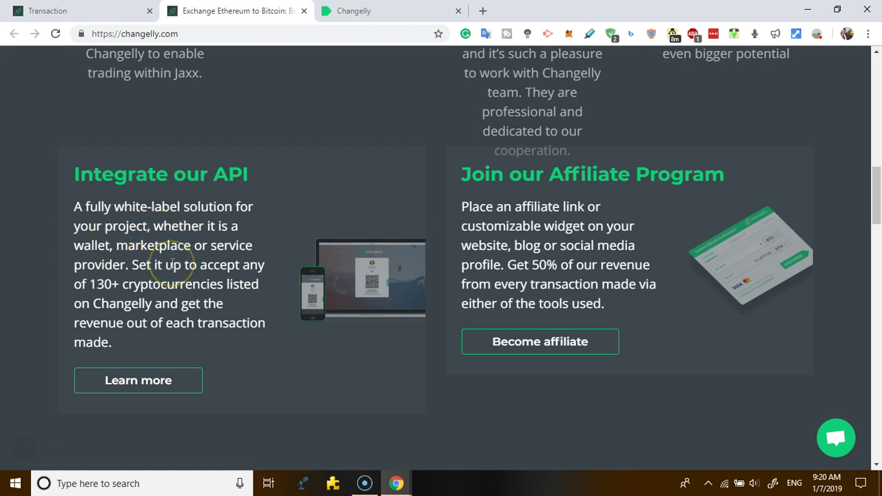
# Skim the exchange API developer docs, then return to the transaction at 11/15 confirmations.
pyautogui.click(148, 383)
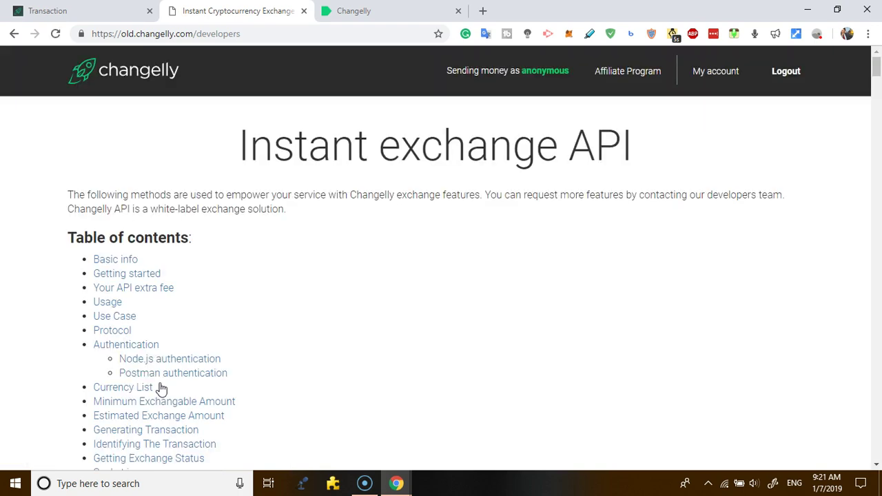
pyautogui.scroll(-5, 879, 369)
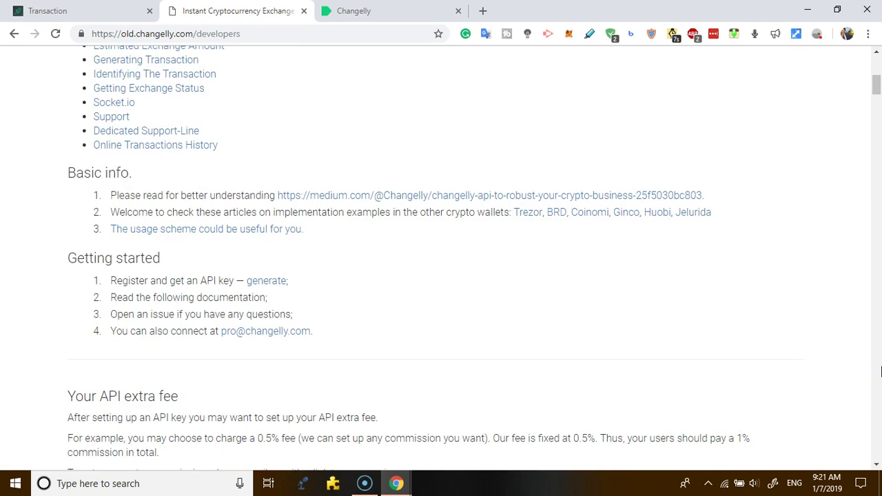
pyautogui.scroll(4, 699, 270)
pyautogui.scroll(-4, 699, 270)
pyautogui.click(68, 10)
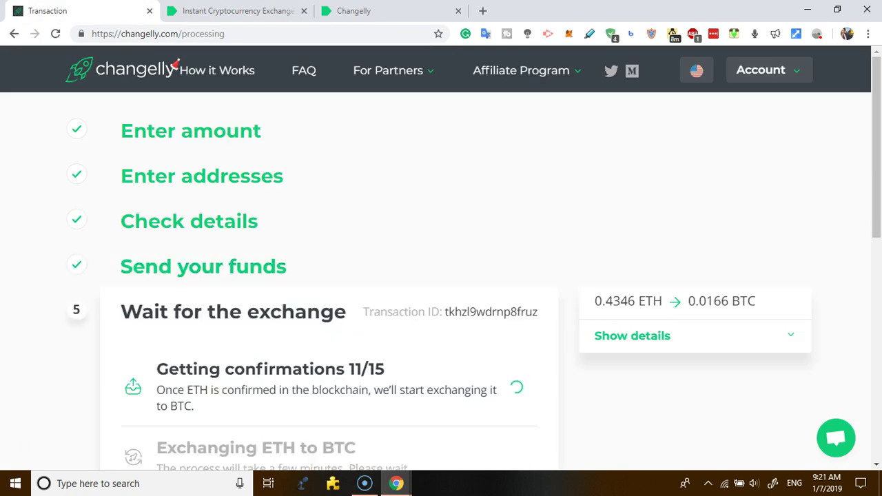
# Set the card purchase to 500 EUR and paste the receiving Bitcoin address.
pyautogui.click(399, 8)
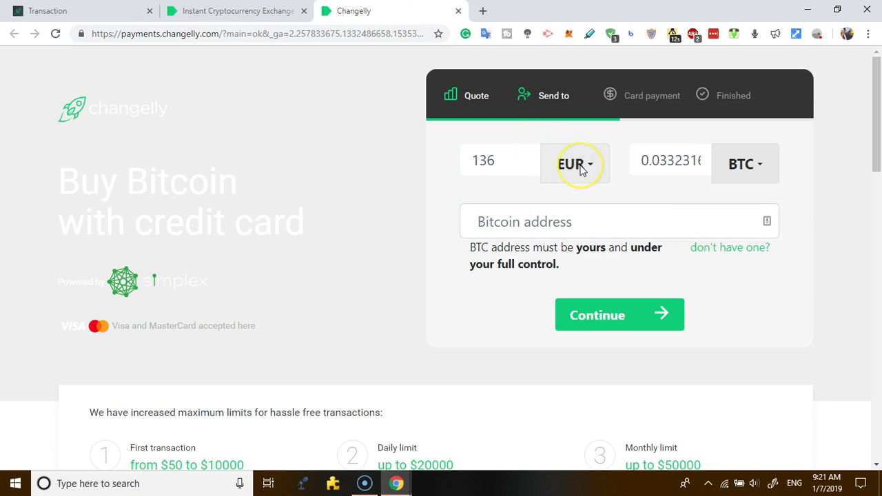
pyautogui.click(503, 160)
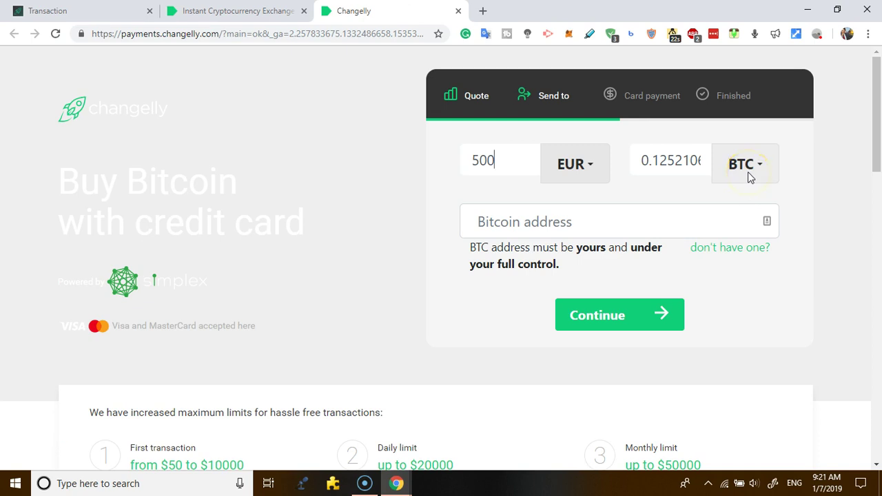
pyautogui.click(622, 226)
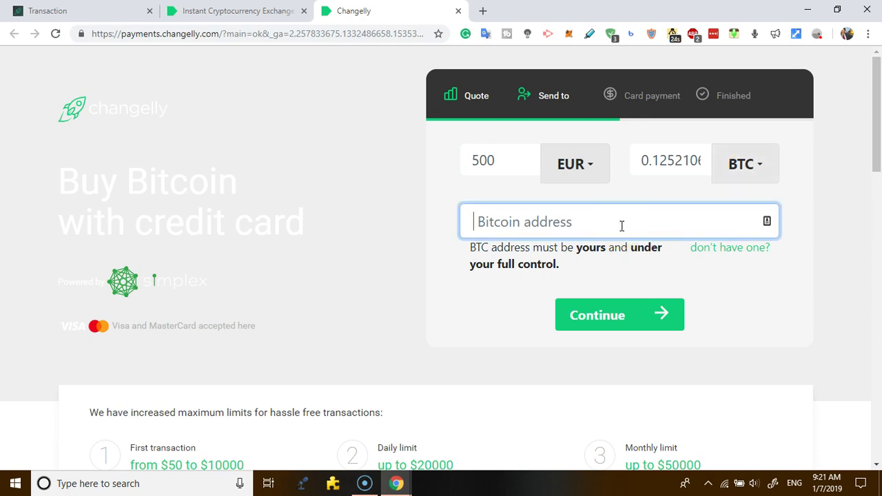
pyautogui.write('0.01')
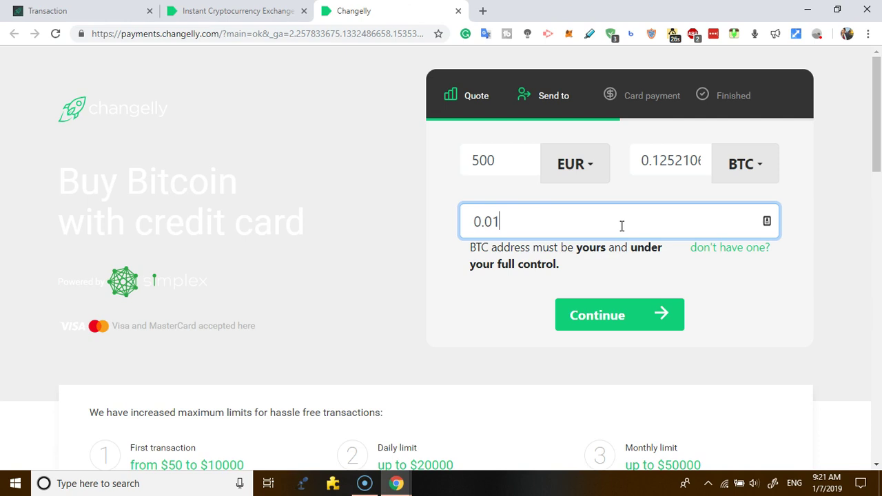
pyautogui.press('BackSpace')
pyautogui.press('BackSpace')
pyautogui.press('BackSpace')
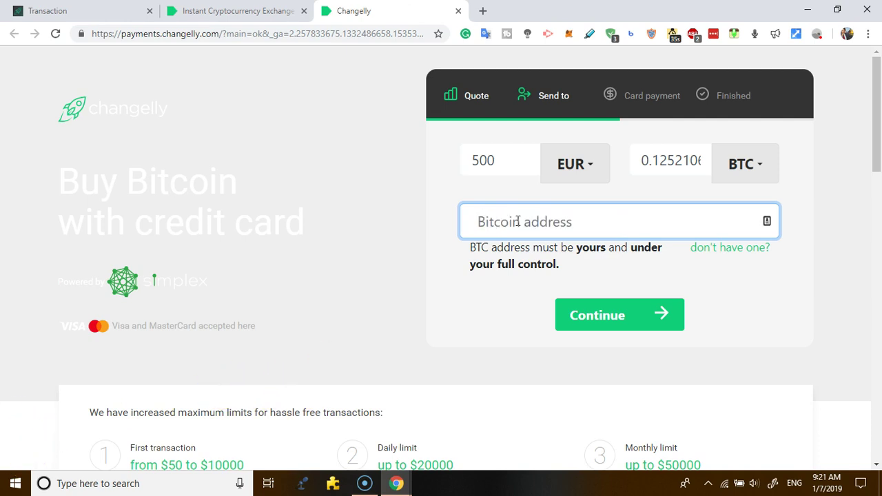
pyautogui.hotkey('ctrl', 'v')
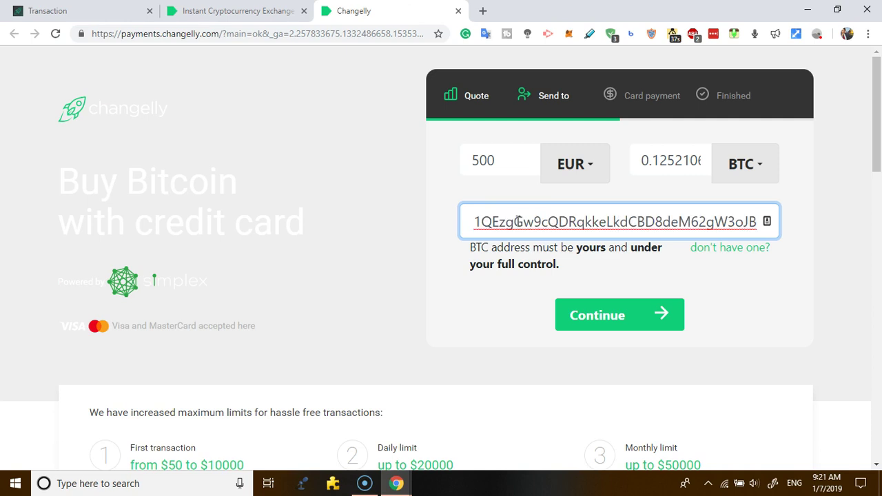
pyautogui.click(765, 293)
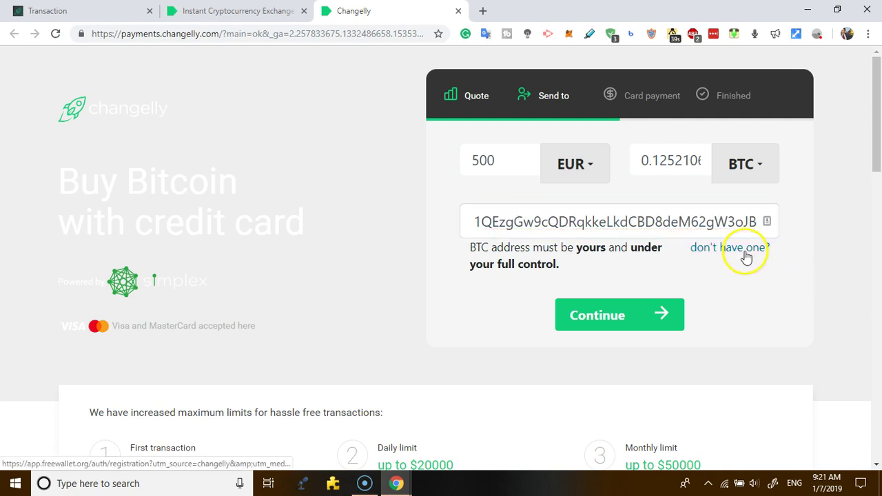
pyautogui.rightClick(747, 254)
pyautogui.click(745, 261)
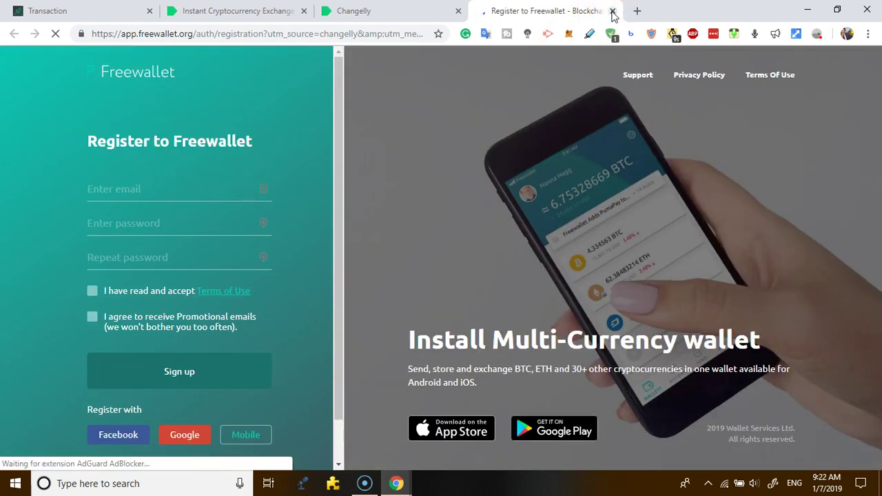
pyautogui.click(612, 11)
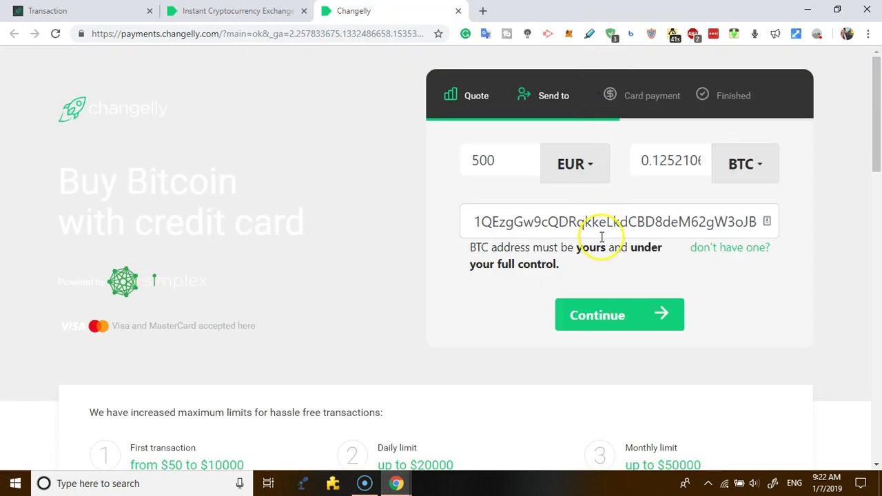
# Submit the 500 EUR card purchase quote to reach Simplex's billing info form.
pyautogui.click(611, 314)
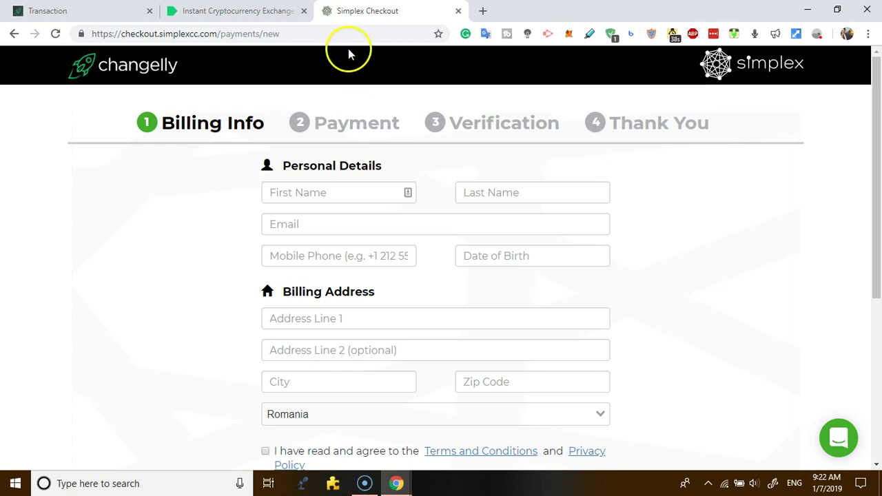
# Scroll the API docs, verify the deposit at 15/15 confirmations, then return to the docs.
pyautogui.click(262, 9)
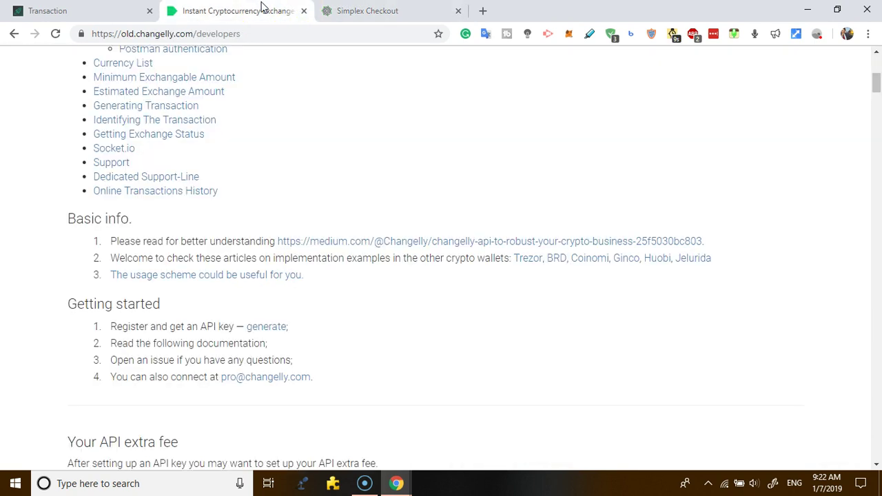
pyautogui.click(879, 260)
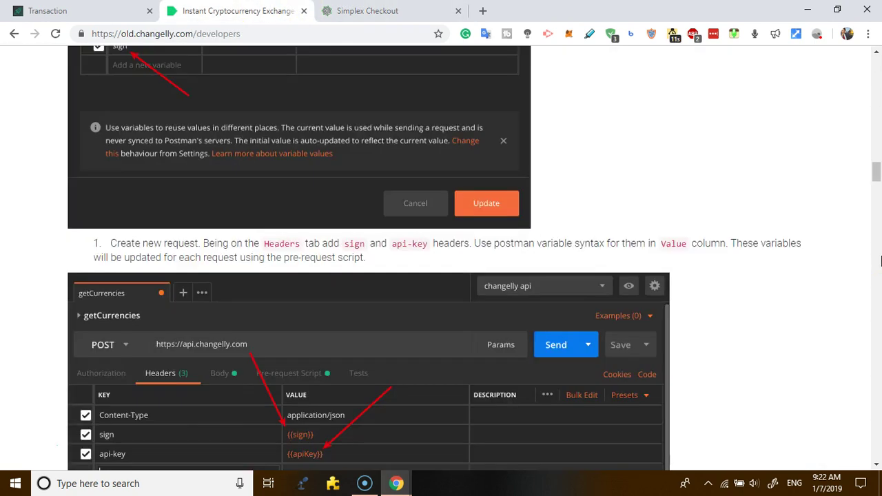
pyautogui.click(881, 150)
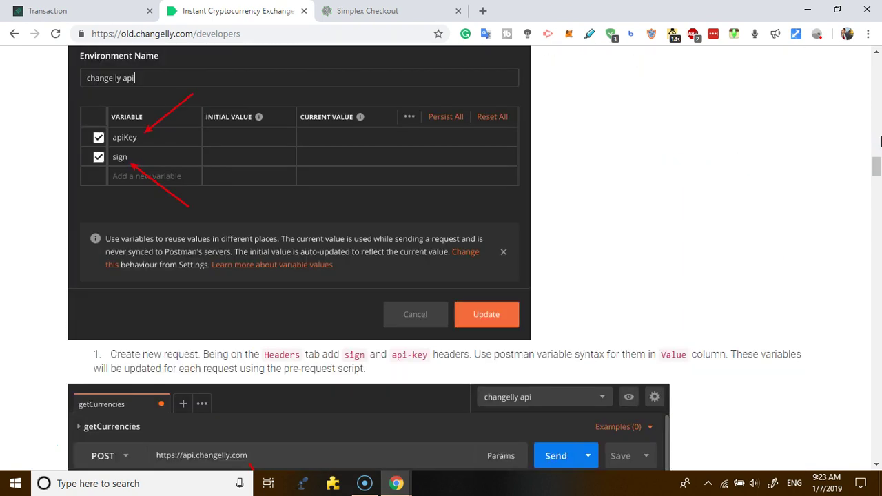
pyautogui.click(870, 113)
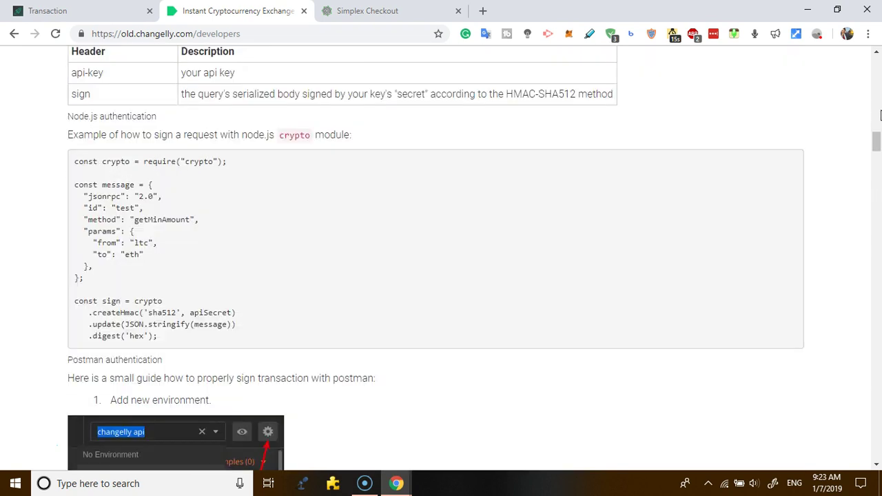
pyautogui.click(119, 8)
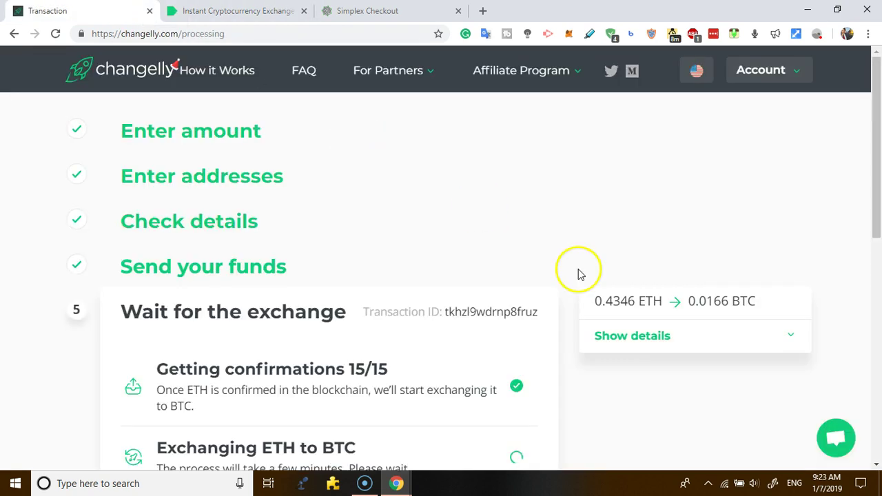
pyautogui.click(388, 10)
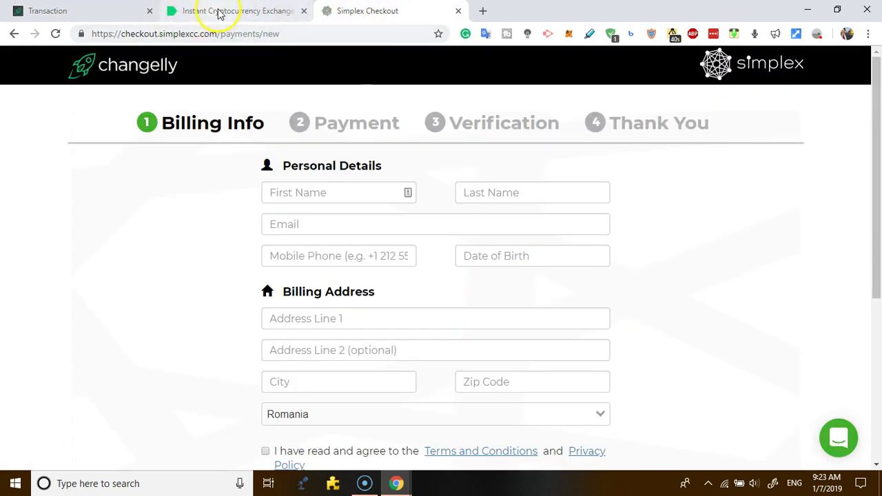
pyautogui.click(193, 12)
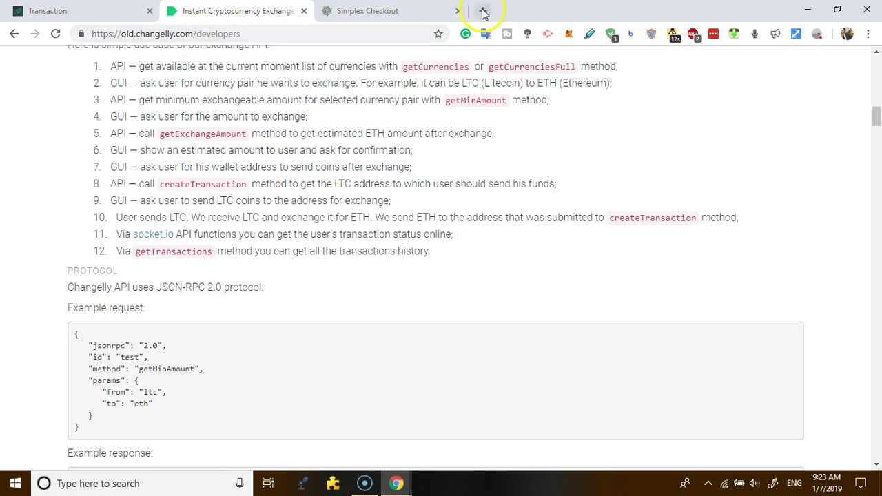
# Load changelly.com in a new tab and scroll down to the 'Trusted by 2 million customers' testimonials.
pyautogui.click(483, 10)
pyautogui.write('changelly.com')
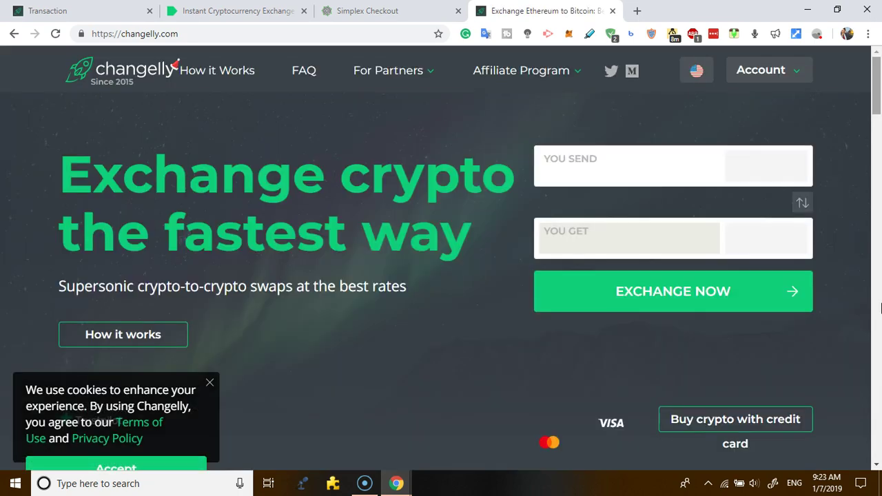
pyautogui.scroll(-5, 879, 329)
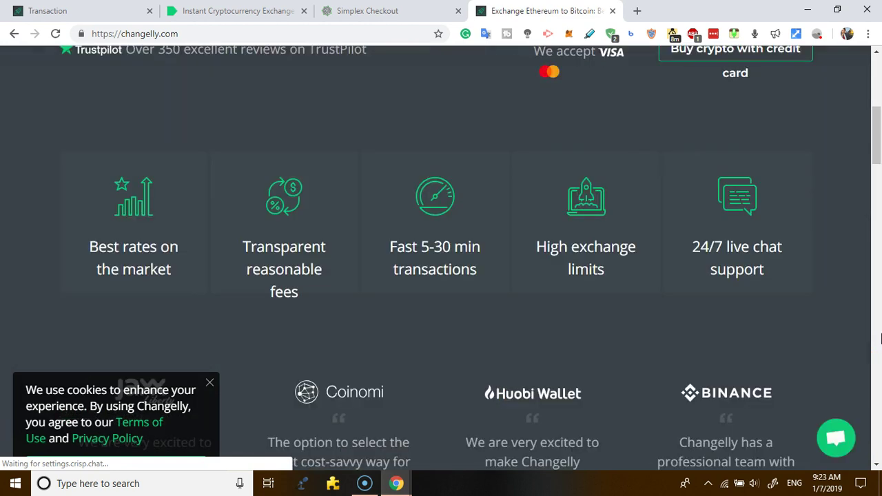
pyautogui.scroll(-7, 880, 338)
pyautogui.scroll(-5, 880, 338)
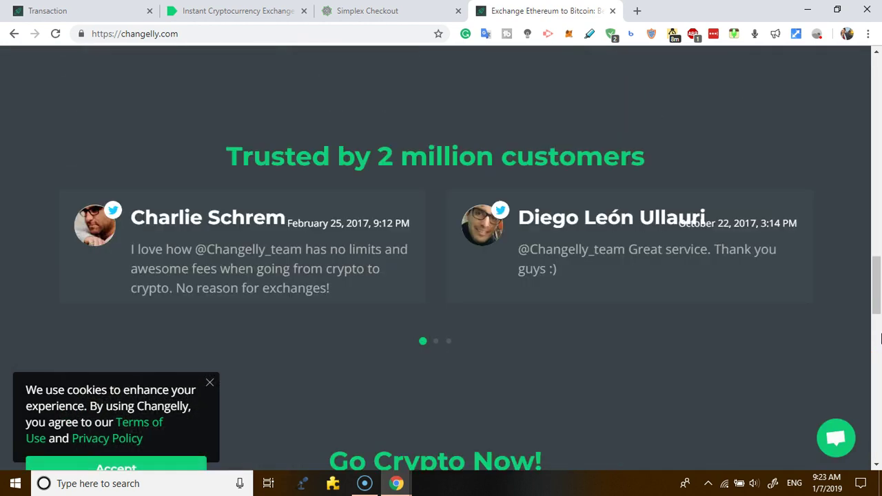